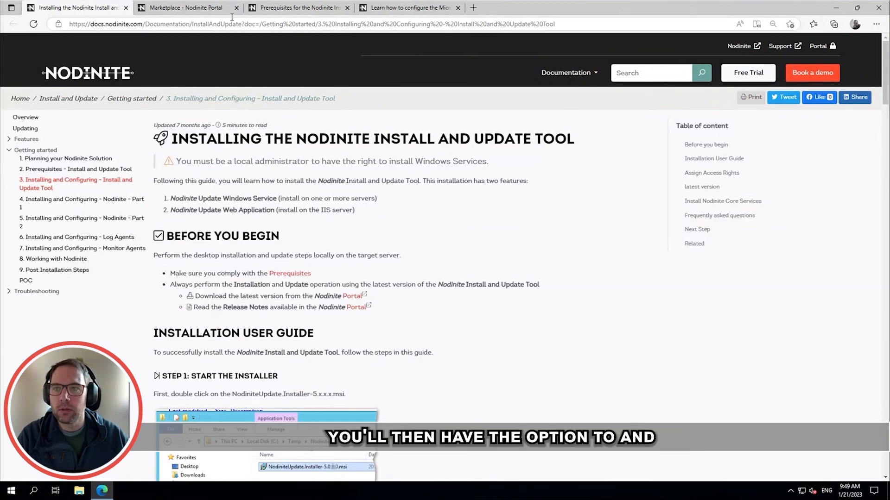
- Open the Nodinite Core downloads in the portal marketplace and compare them with the Install and Update Tool guide's download instructions
{"action": "left_click", "coordinate": [185, 8]}
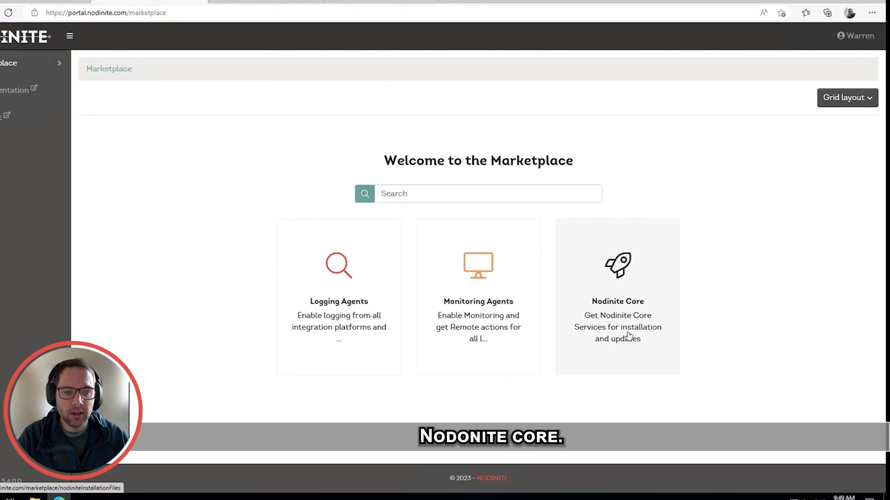
{"action": "left_click", "coordinate": [624, 310]}
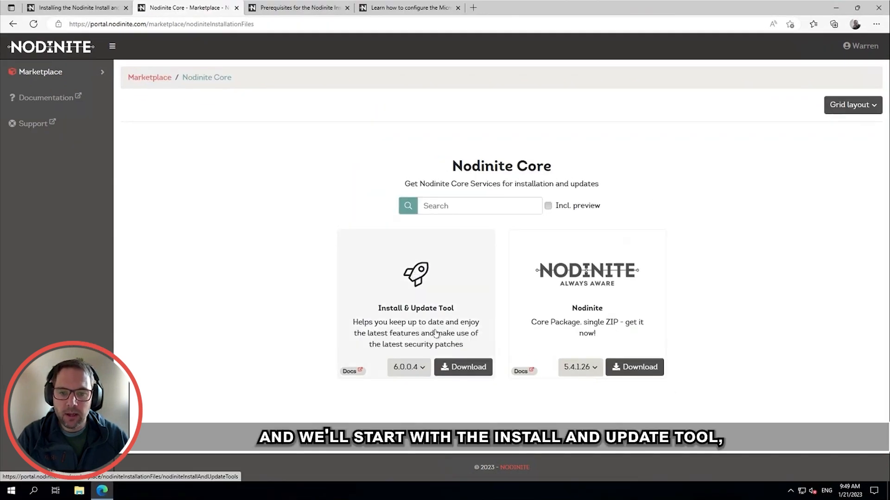
{"action": "left_click", "coordinate": [86, 8]}
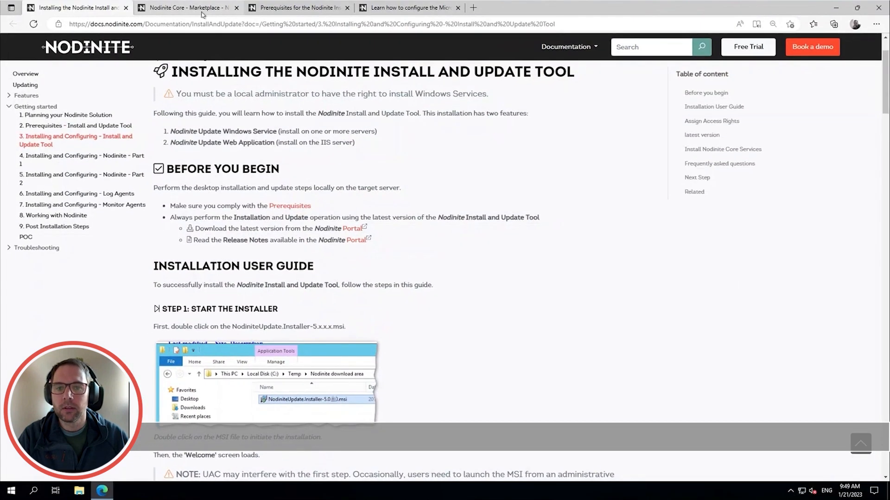
{"action": "left_click", "coordinate": [202, 10]}
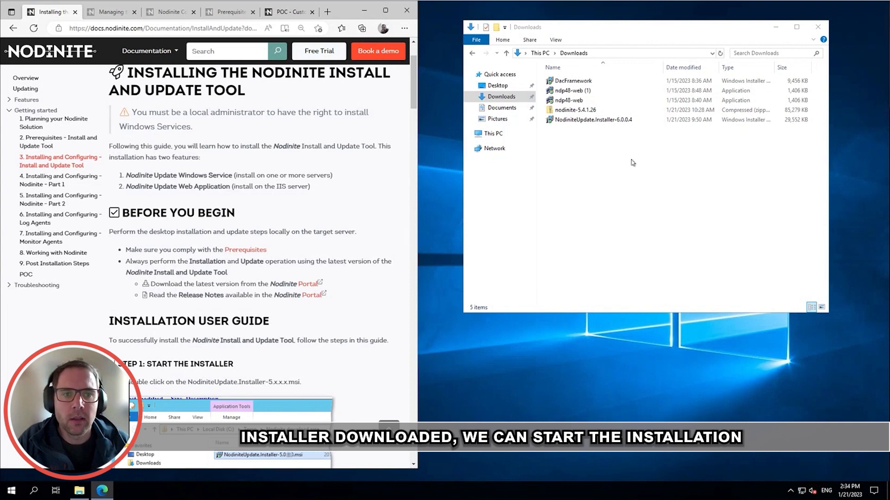
- Launch NodiniteUpdate.Installer-6.0.0.4 from the Downloads folder and proceed past the setup wizard's welcome page
{"action": "double_click", "coordinate": [597, 121]}
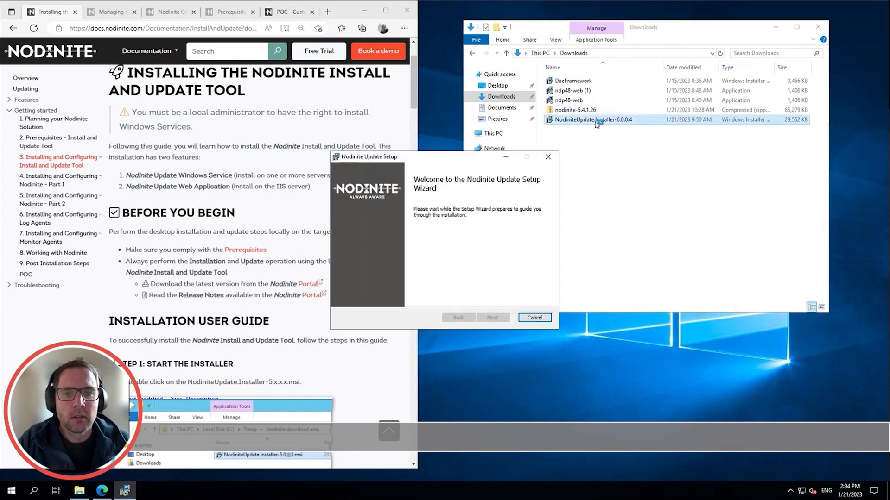
{"action": "left_click_drag", "start_coordinate": [466, 165], "coordinate": [576, 157]}
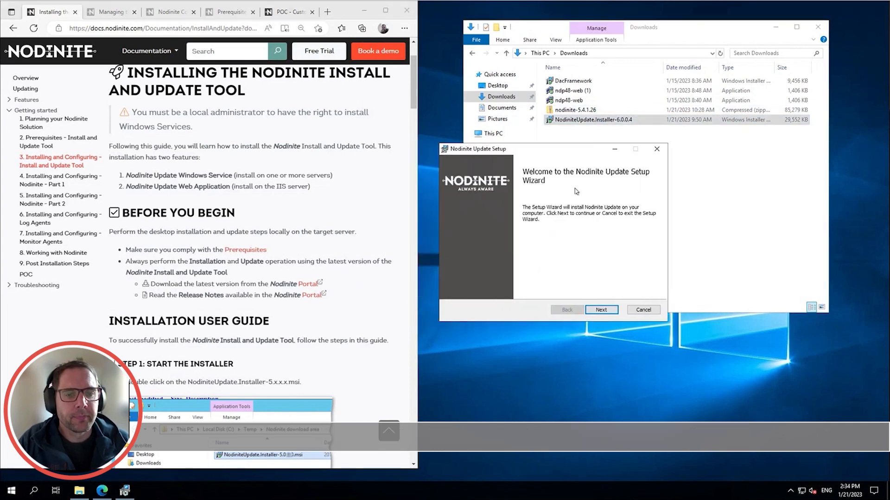
{"action": "left_click", "coordinate": [601, 309]}
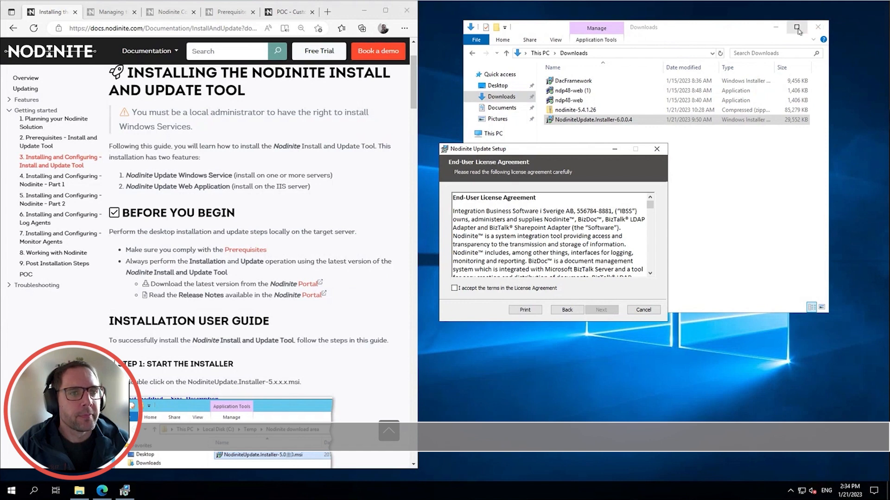
- Clear the Downloads window out of the way and accept the End-User License Agreement in the setup wizard
{"action": "left_click", "coordinate": [775, 27]}
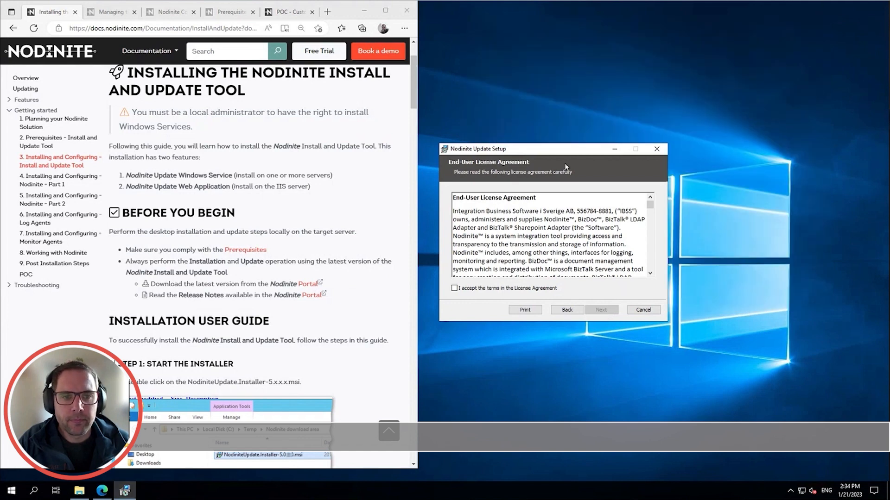
{"action": "left_click_drag", "start_coordinate": [568, 147], "coordinate": [599, 104]}
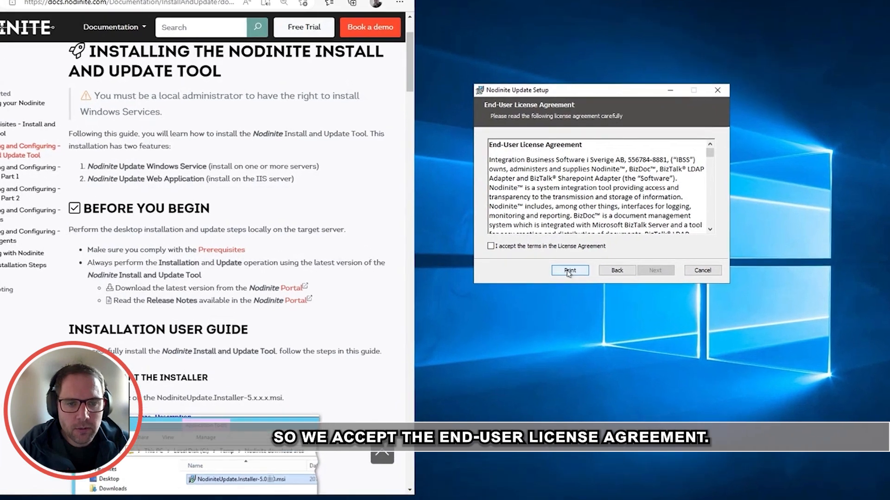
{"action": "left_click", "coordinate": [486, 247]}
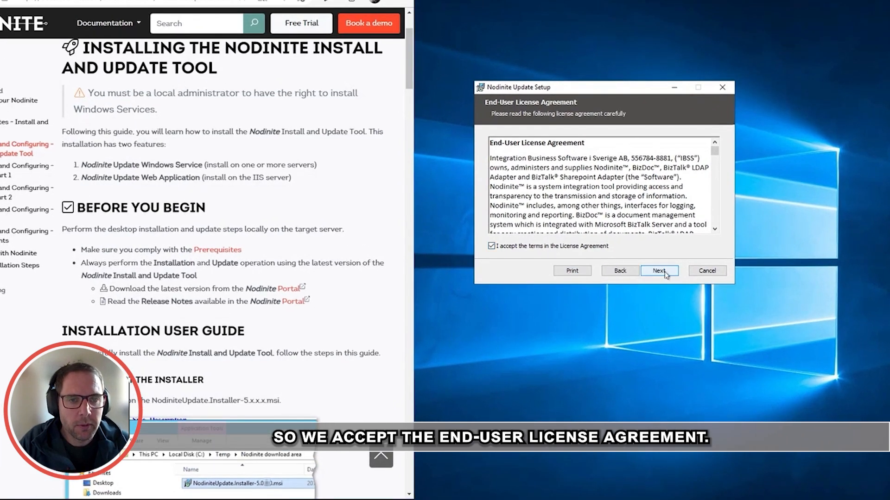
{"action": "left_click", "coordinate": [665, 273]}
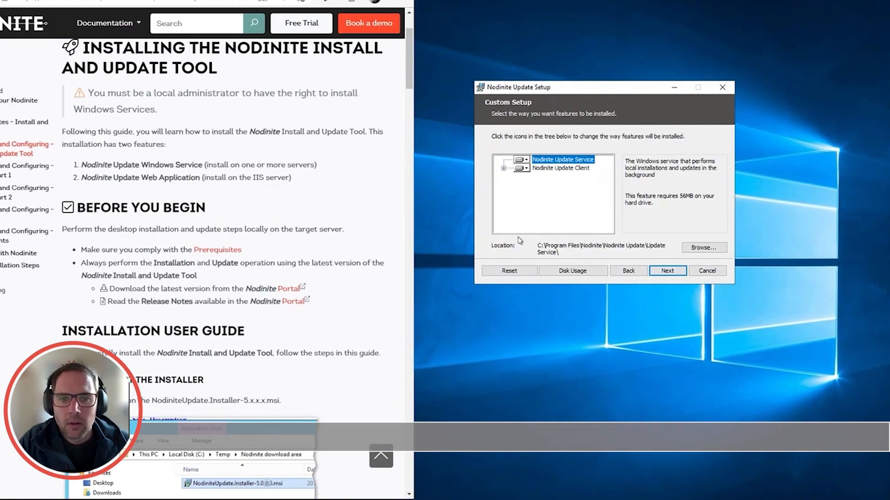
- Review the Update Service, Update Client and IIS application features alongside the guide, and continue with the default features and locations
{"action": "left_click", "coordinate": [503, 168]}
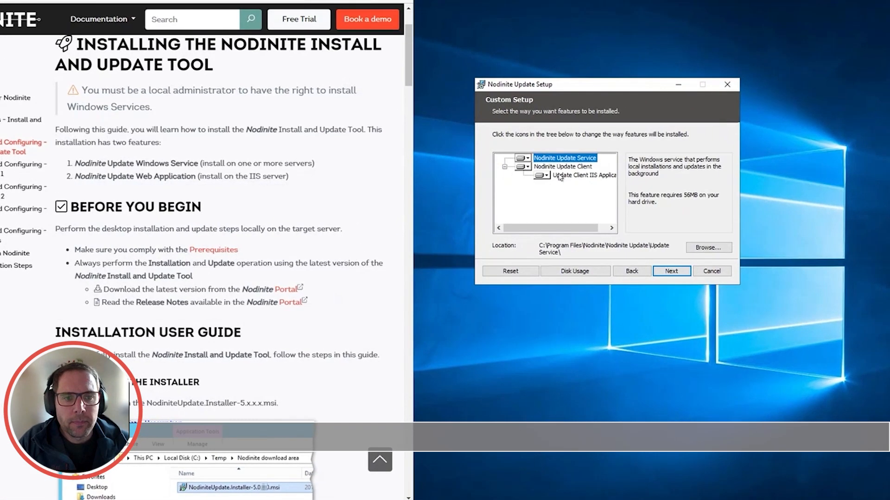
{"action": "left_click", "coordinate": [571, 177]}
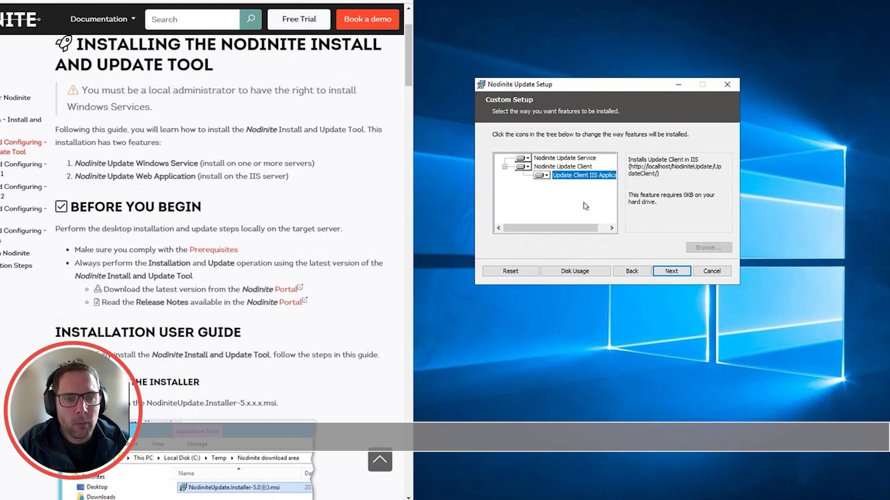
{"action": "left_click", "coordinate": [558, 167]}
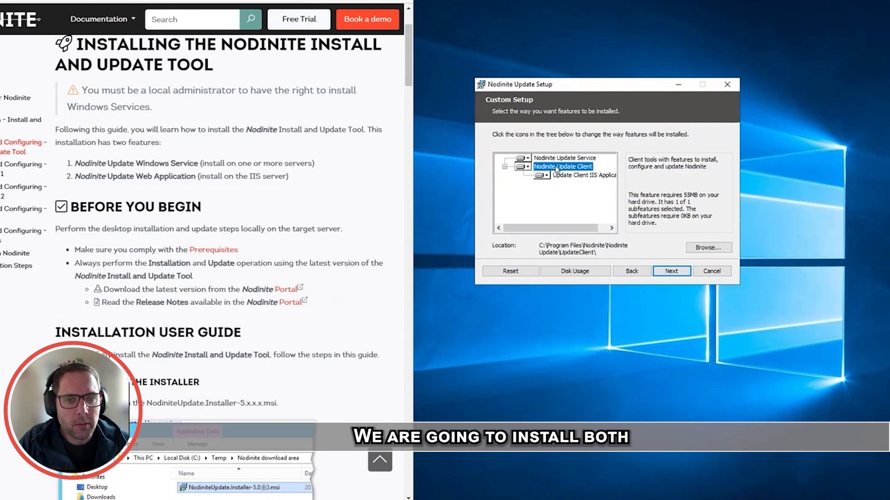
{"action": "left_click", "coordinate": [559, 158]}
{"action": "left_click", "coordinate": [561, 166]}
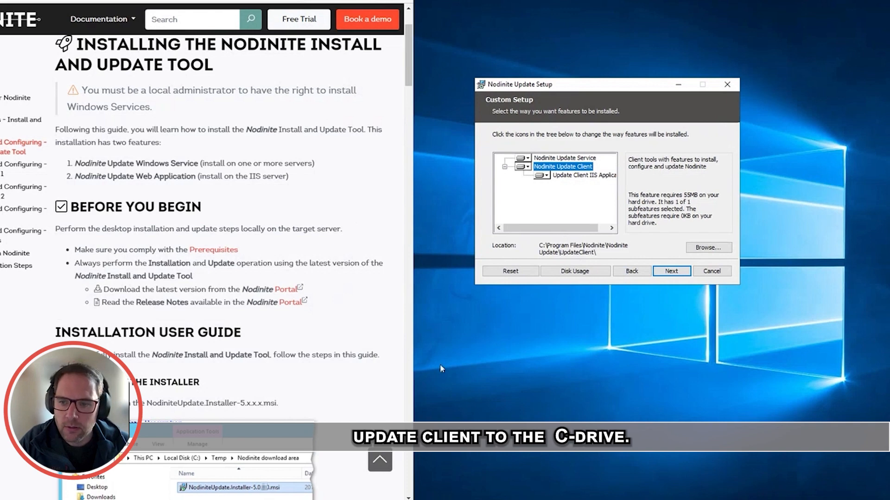
{"action": "scroll", "coordinate": [248, 341], "scroll_direction": "down", "scroll_amount": 2}
{"action": "scroll", "coordinate": [248, 341], "scroll_direction": "down", "scroll_amount": 6}
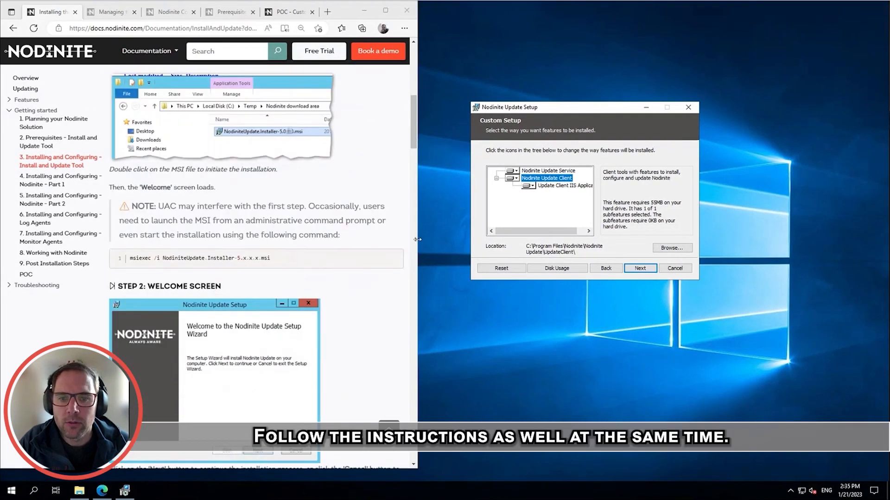
{"action": "left_click_drag", "start_coordinate": [421, 240], "coordinate": [463, 239]}
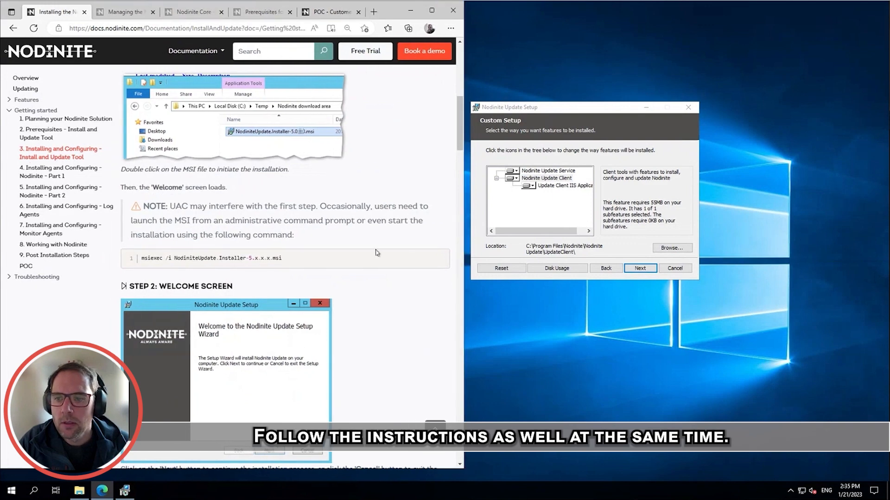
{"action": "scroll", "coordinate": [366, 310], "scroll_direction": "down", "scroll_amount": 7}
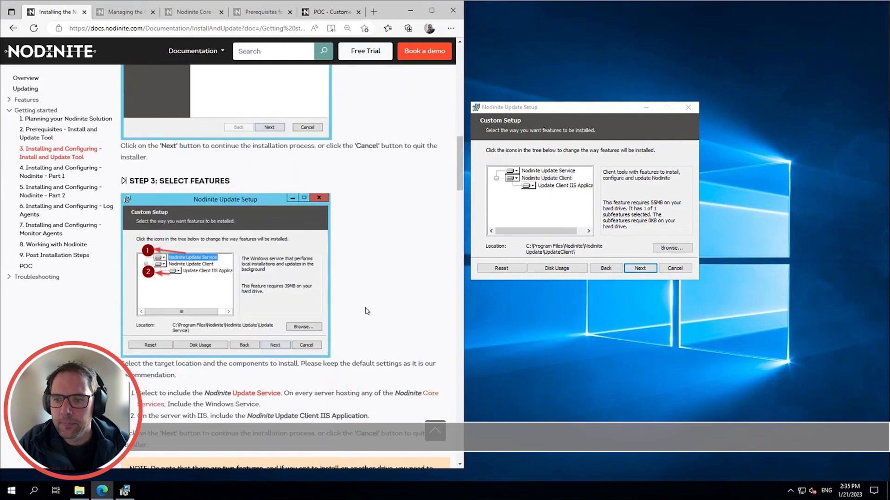
{"action": "left_click", "coordinate": [646, 269]}
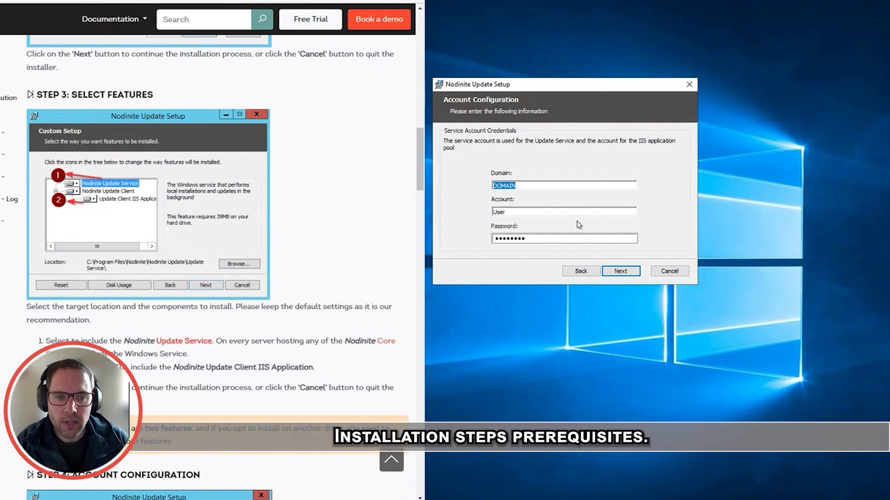
- Set the service account credentials to domain "." and account nodsys, enter the account password, and continue
{"action": "type", "text": "."}
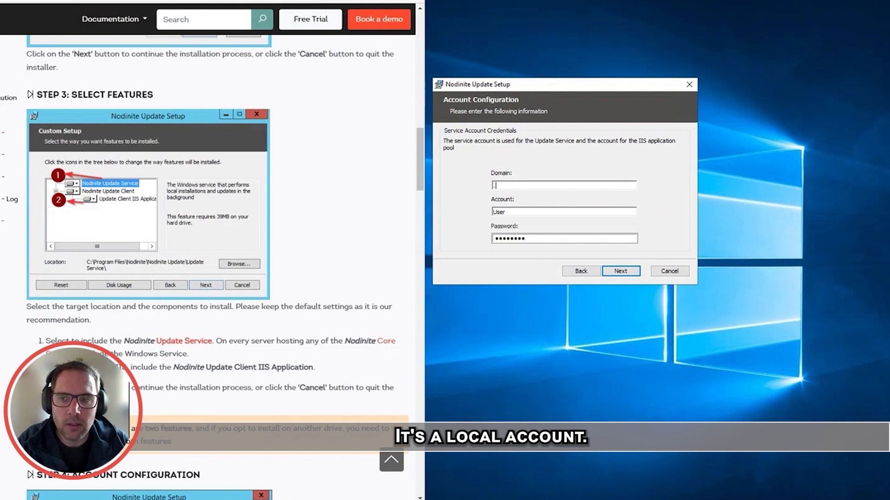
{"action": "key", "text": "Tab"}
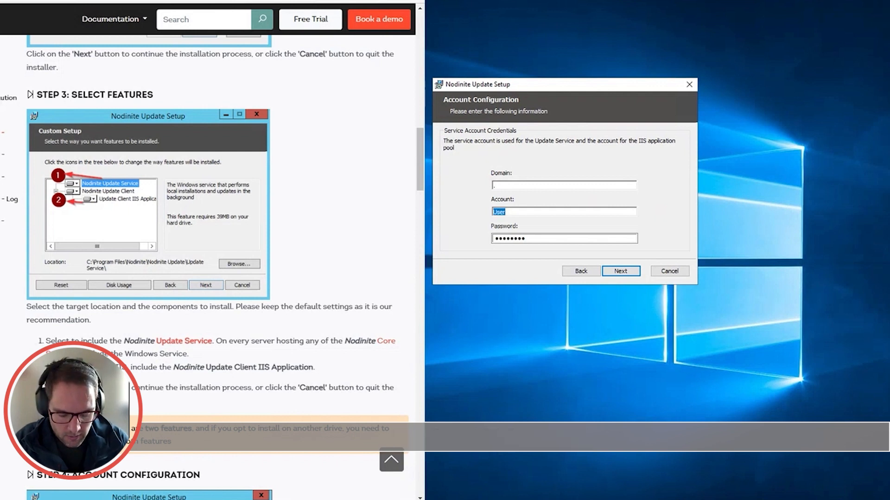
{"action": "type", "text": "nodsys"}
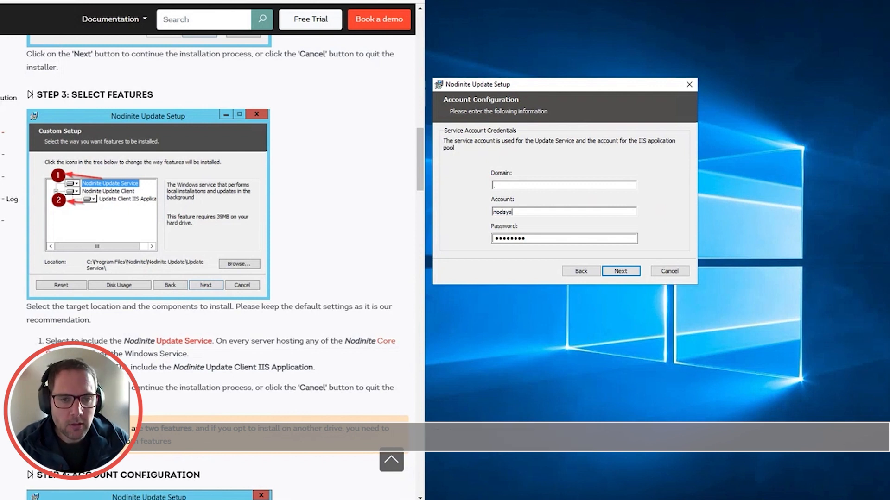
{"action": "key", "text": "Tab"}
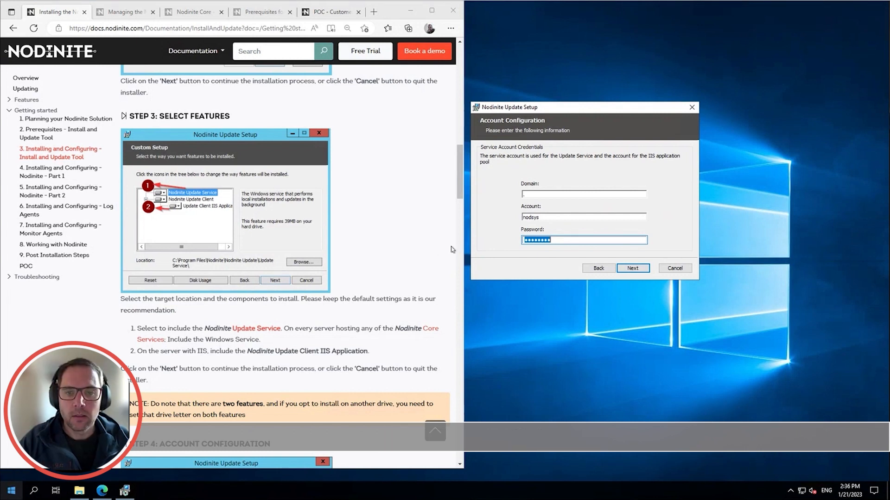
{"action": "left_click", "coordinate": [413, 253]}
{"action": "left_click", "coordinate": [561, 238]}
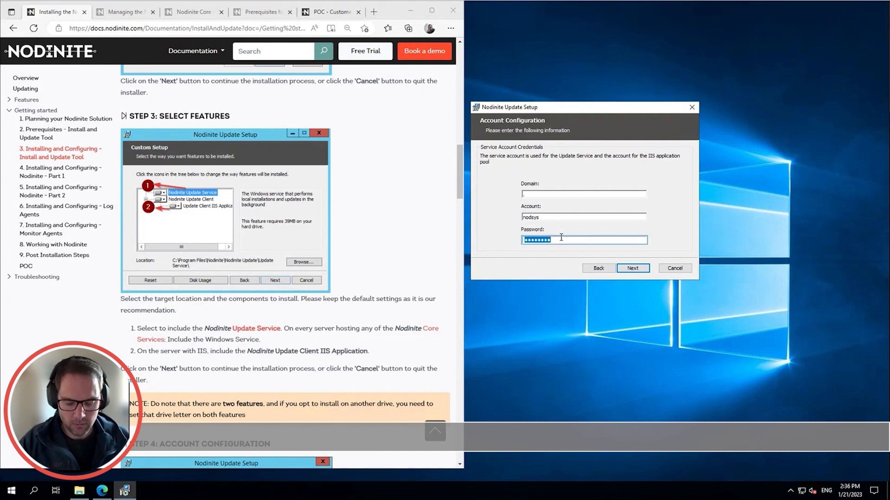
{"action": "key", "text": "ctrl+v"}
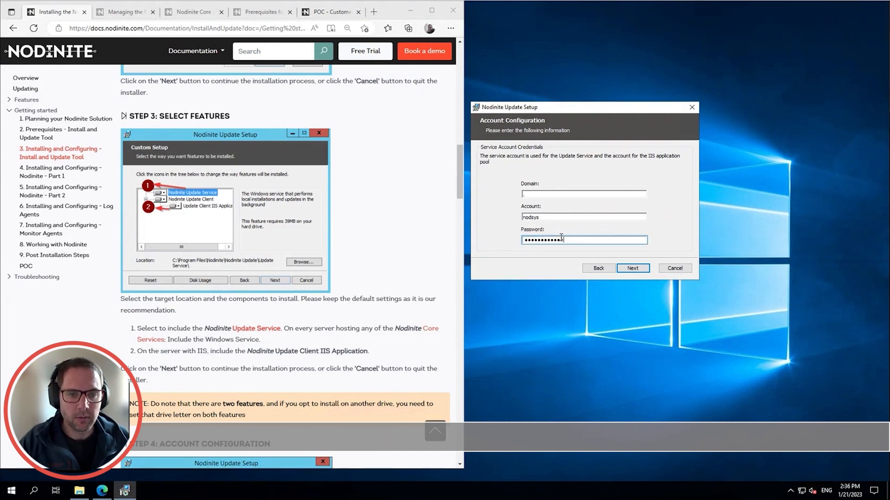
{"action": "left_click", "coordinate": [633, 268]}
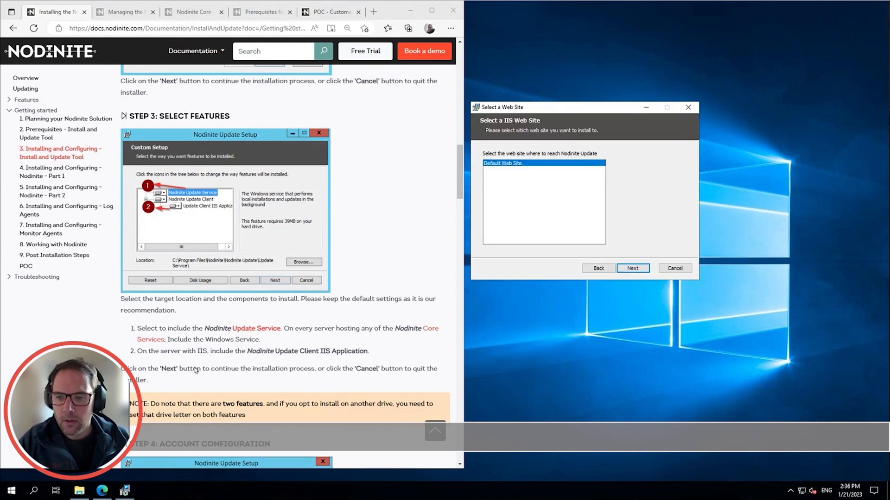
- Follow the guide through web site selection, keep Default Web Site for Nodinite Update, and start the installation
{"action": "scroll", "coordinate": [255, 346], "scroll_direction": "down", "scroll_amount": 4}
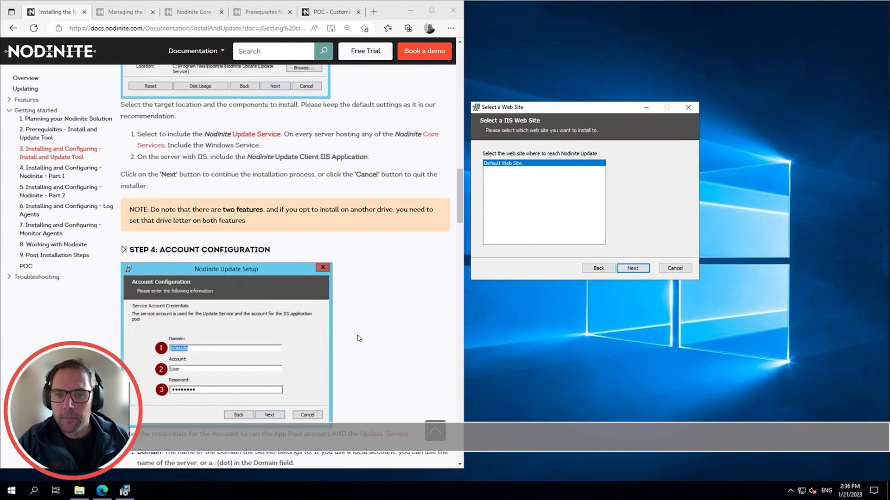
{"action": "scroll", "coordinate": [359, 338], "scroll_direction": "down", "scroll_amount": 3}
{"action": "scroll", "coordinate": [360, 339], "scroll_direction": "down", "scroll_amount": 2}
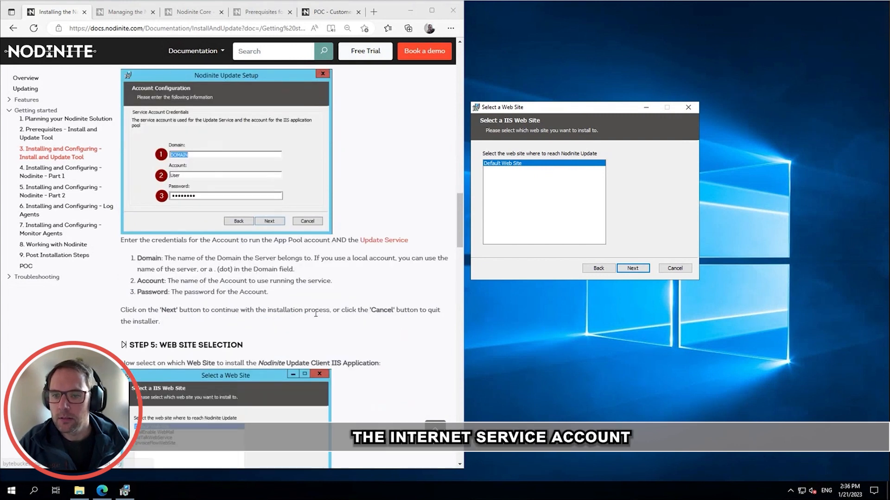
{"action": "scroll", "coordinate": [345, 308], "scroll_direction": "down", "scroll_amount": 6}
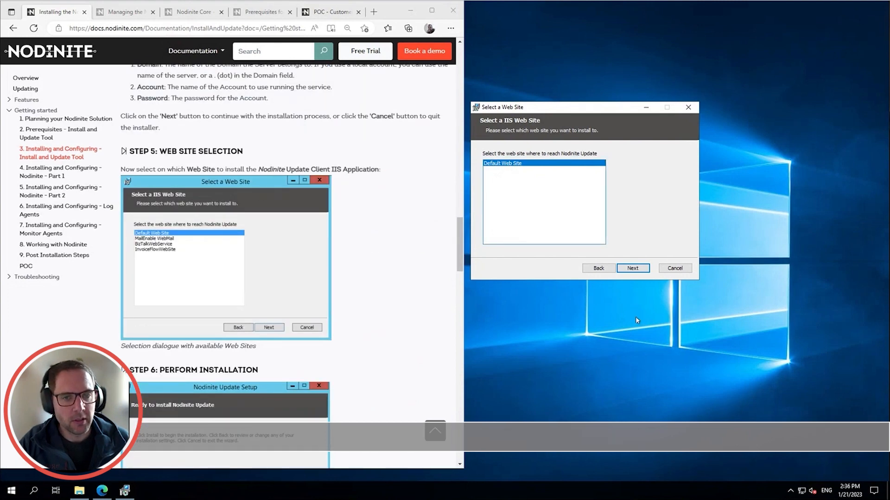
{"action": "left_click", "coordinate": [634, 269]}
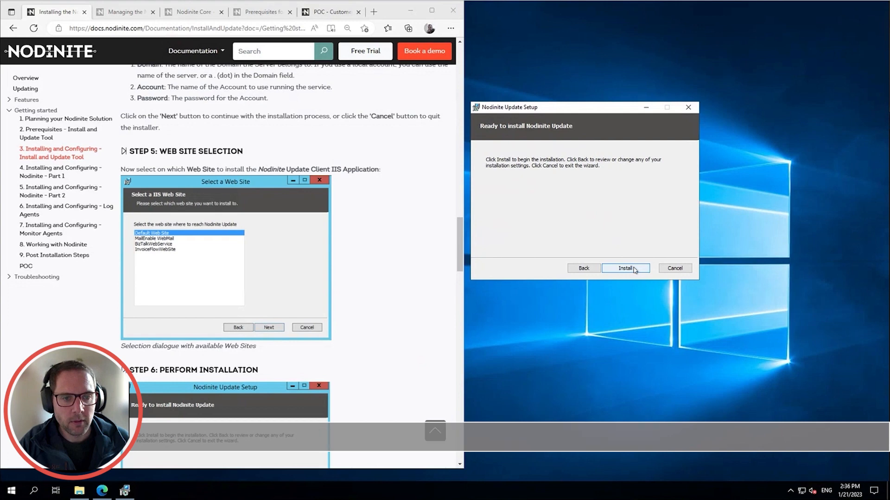
{"action": "left_click", "coordinate": [634, 269]}
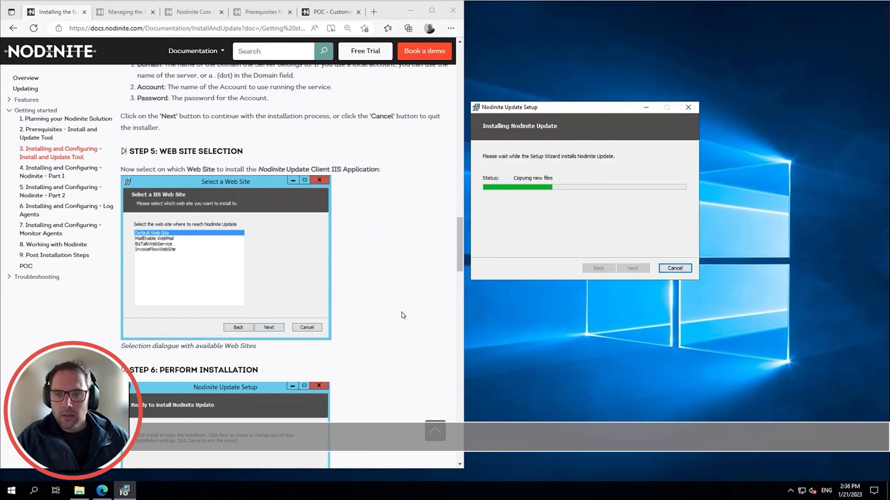
- Follow the guide through the Perform Installation step and finish the setup wizard with Open Update client unchecked
{"action": "scroll", "coordinate": [402, 317], "scroll_direction": "down", "scroll_amount": 1}
{"action": "scroll", "coordinate": [402, 318], "scroll_direction": "down", "scroll_amount": 5}
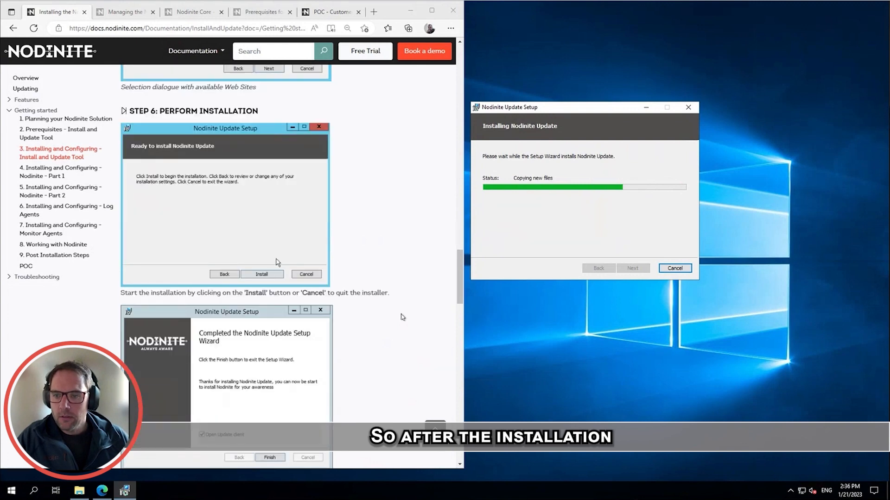
{"action": "scroll", "coordinate": [403, 317], "scroll_direction": "down", "scroll_amount": 1}
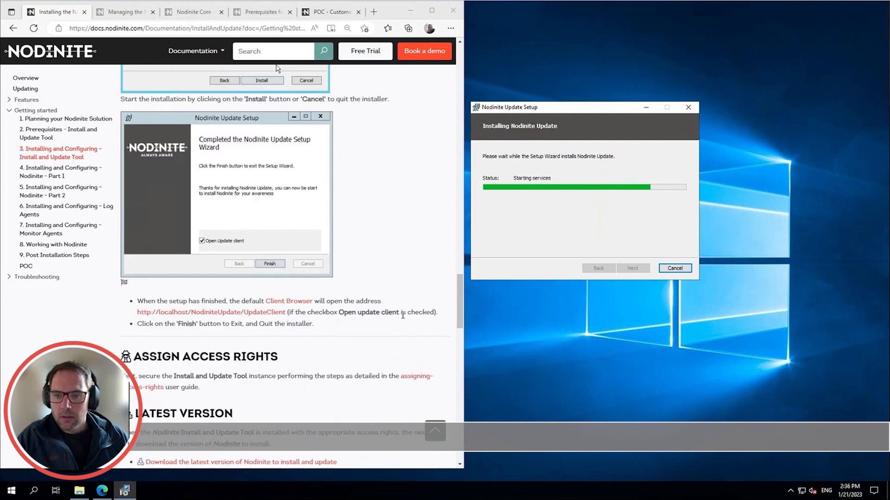
{"action": "scroll", "coordinate": [403, 318], "scroll_direction": "down", "scroll_amount": 1}
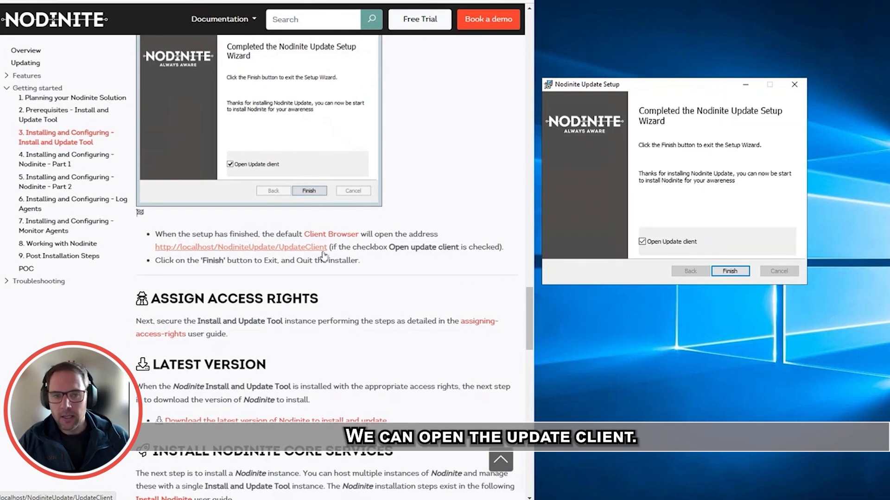
{"action": "left_click", "coordinate": [658, 244]}
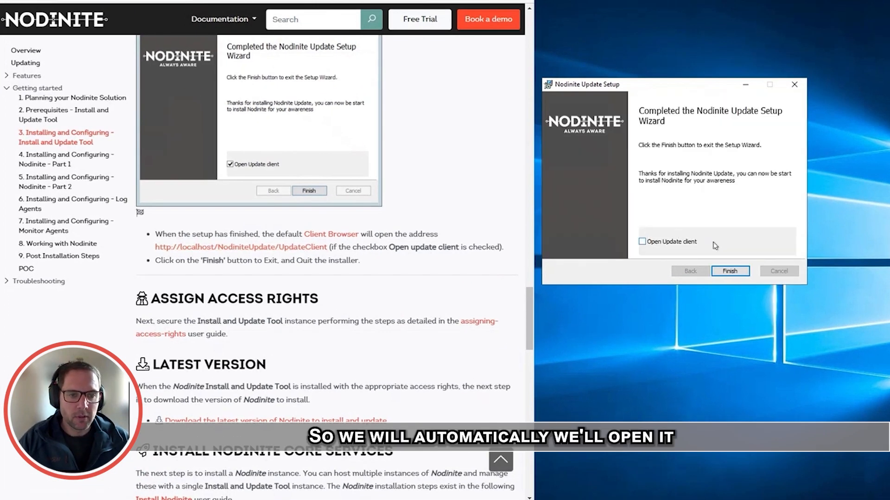
{"action": "left_click", "coordinate": [731, 272]}
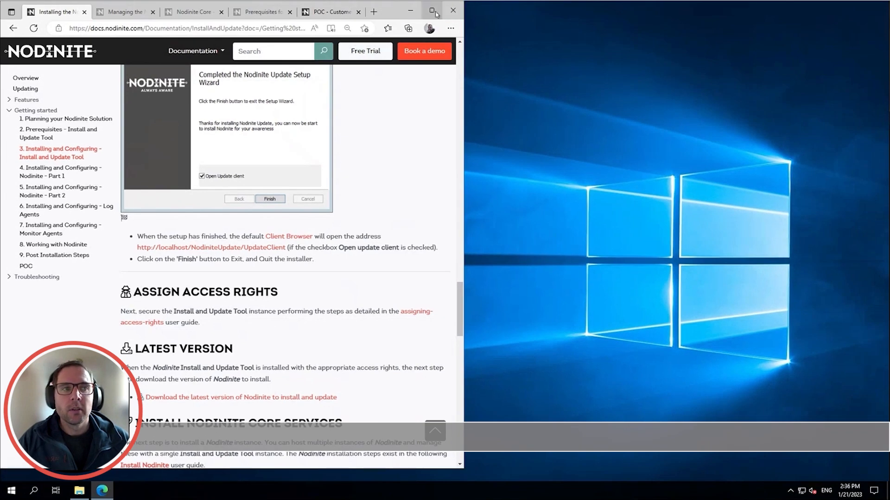
{"action": "left_click", "coordinate": [433, 11]}
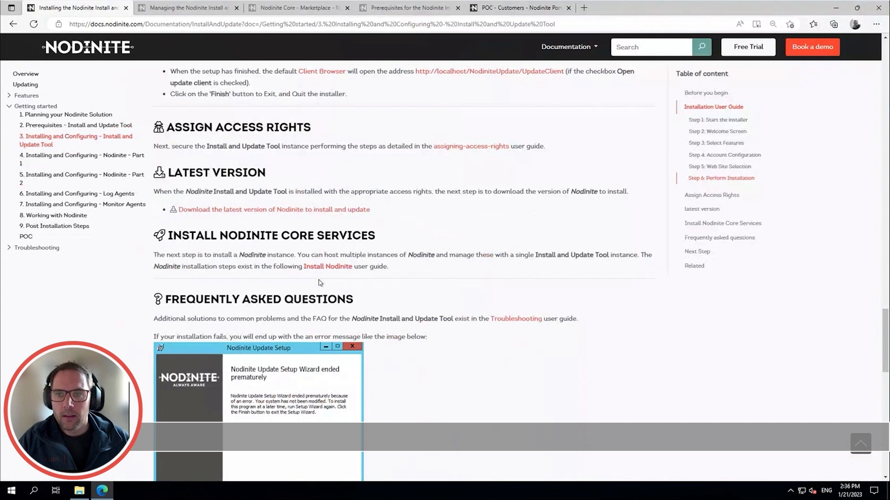
{"action": "scroll", "coordinate": [320, 282], "scroll_direction": "up", "scroll_amount": 1}
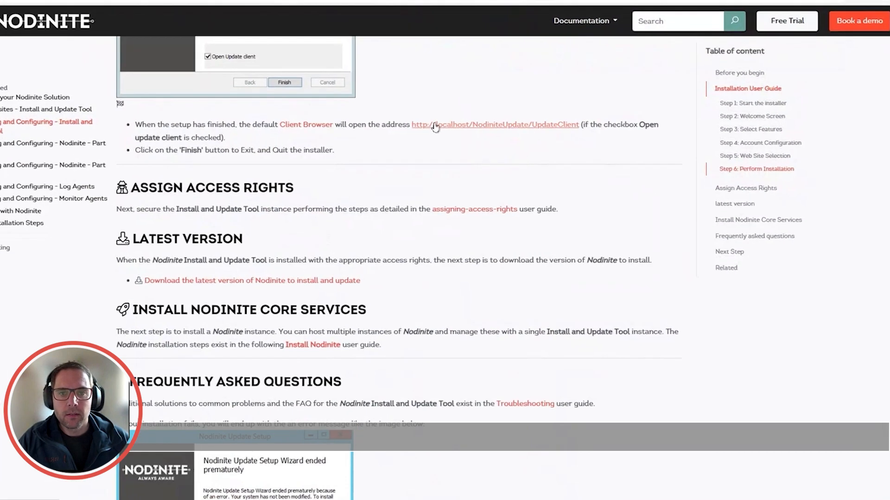
{"action": "right_click", "coordinate": [436, 141]}
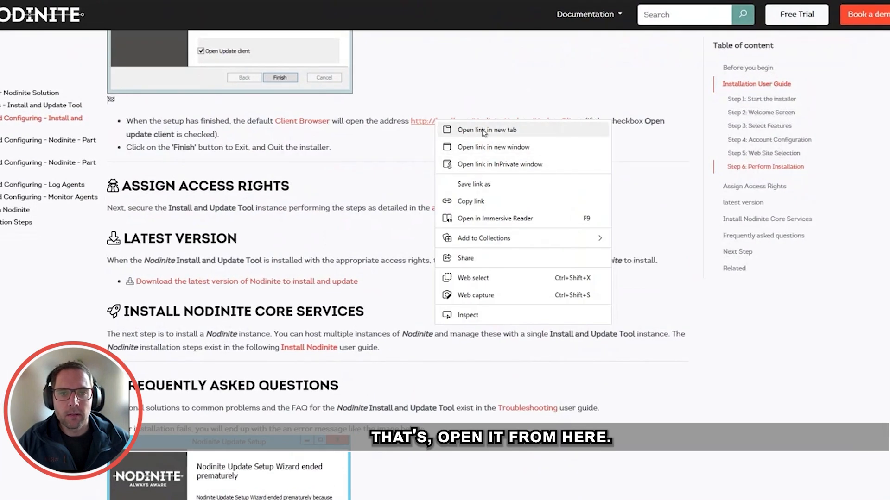
{"action": "left_click", "coordinate": [483, 132]}
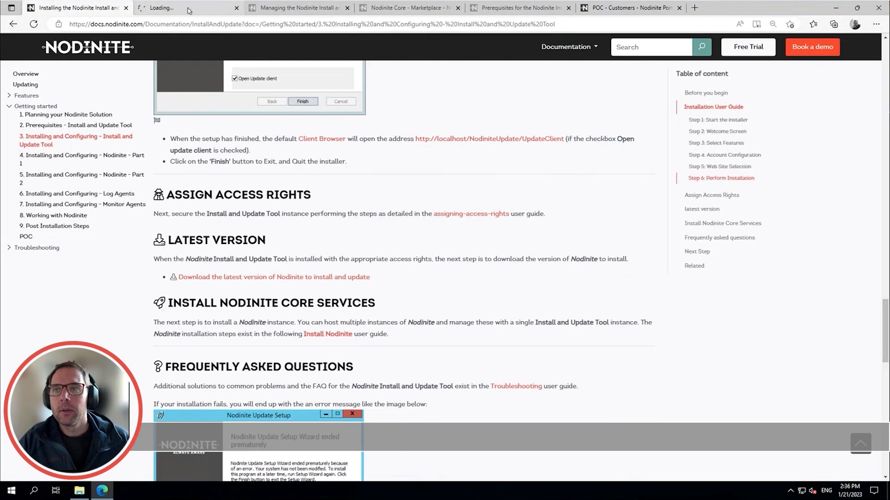
{"action": "left_click", "coordinate": [189, 9]}
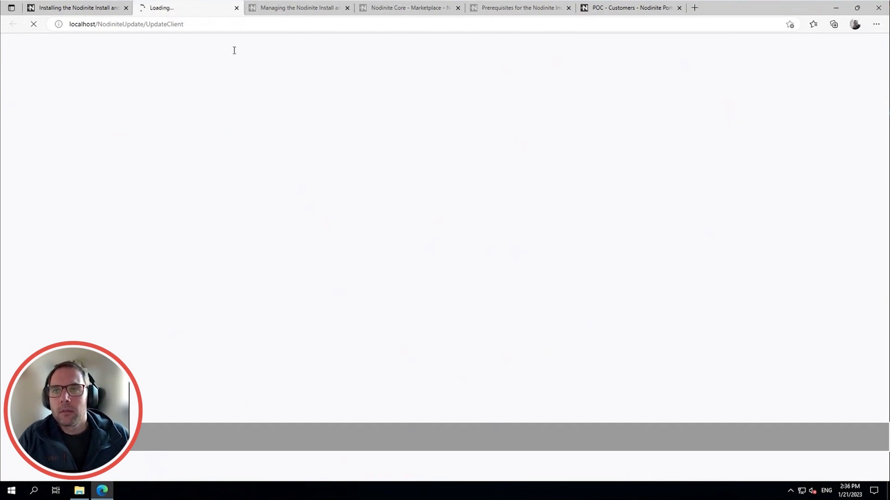
- Move the update client page into its own browser window and arrange it side by side with the guide
{"action": "left_click_drag", "start_coordinate": [214, 7], "coordinate": [371, 26]}
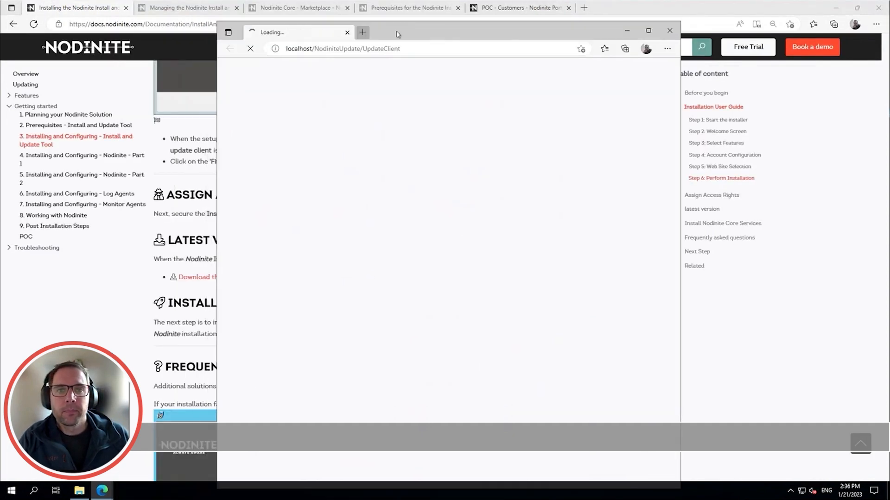
{"action": "left_click", "coordinate": [855, 8]}
{"action": "left_click_drag", "start_coordinate": [551, 29], "coordinate": [739, 15]}
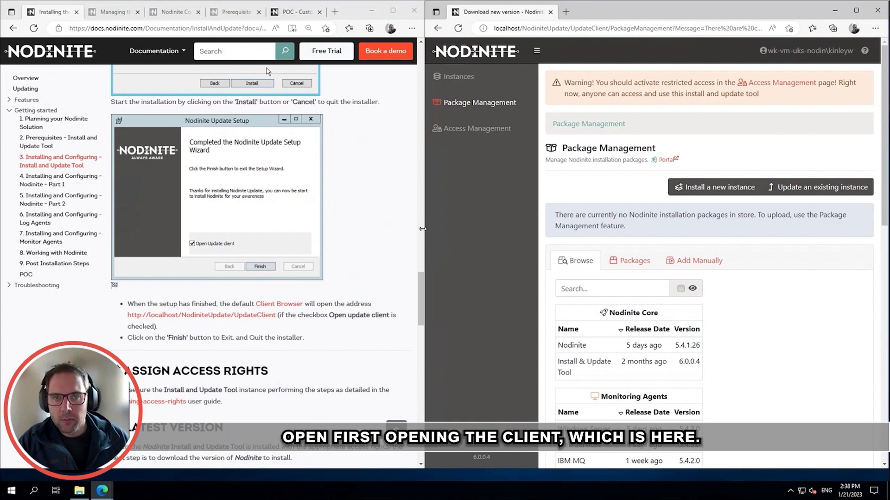
{"action": "left_click_drag", "start_coordinate": [422, 229], "coordinate": [200, 229]}
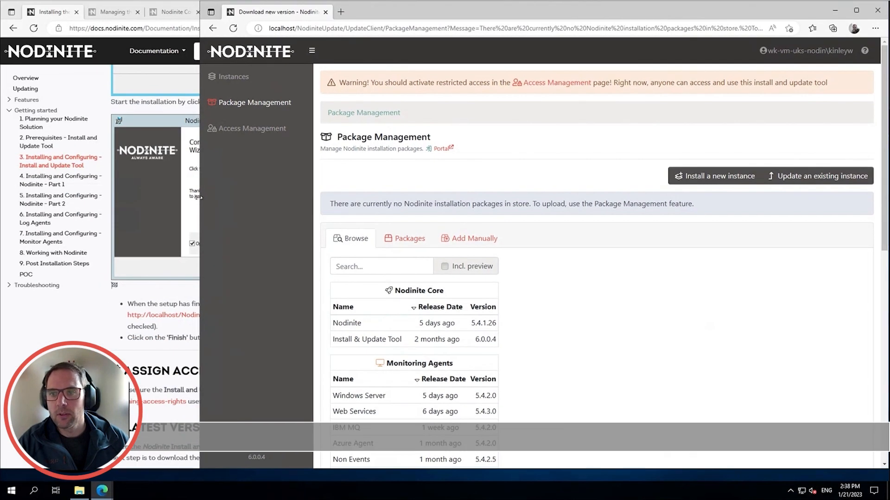
{"action": "left_click_drag", "start_coordinate": [200, 198], "coordinate": [423, 195]}
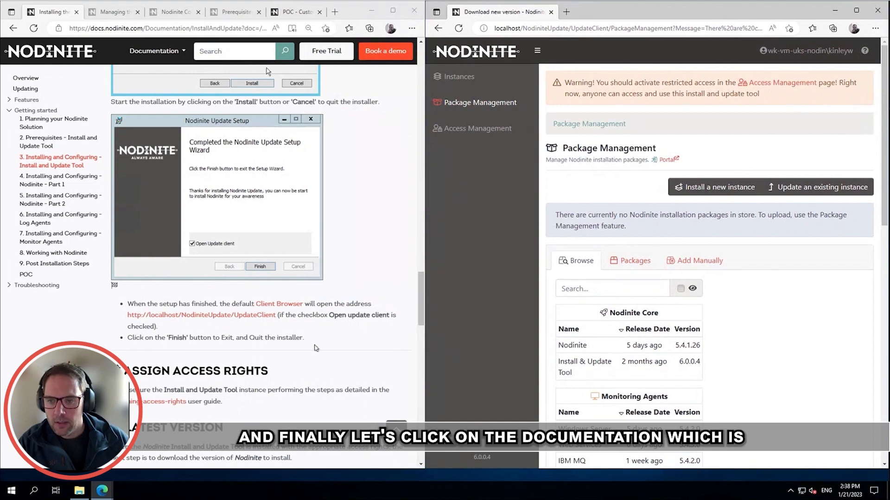
- Open the assigning-access-rights user guide and read how to restrict access to the Install and Update Tool
{"action": "scroll", "coordinate": [314, 348], "scroll_direction": "down", "scroll_amount": 2}
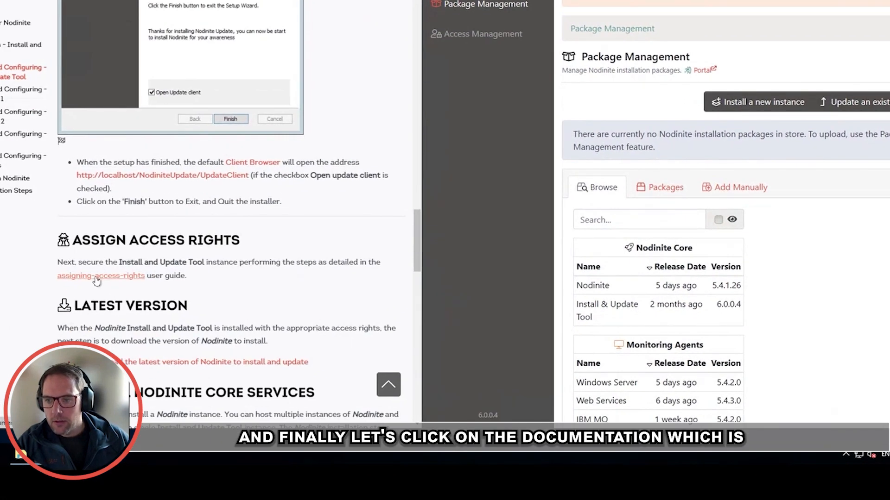
{"action": "left_click", "coordinate": [96, 277]}
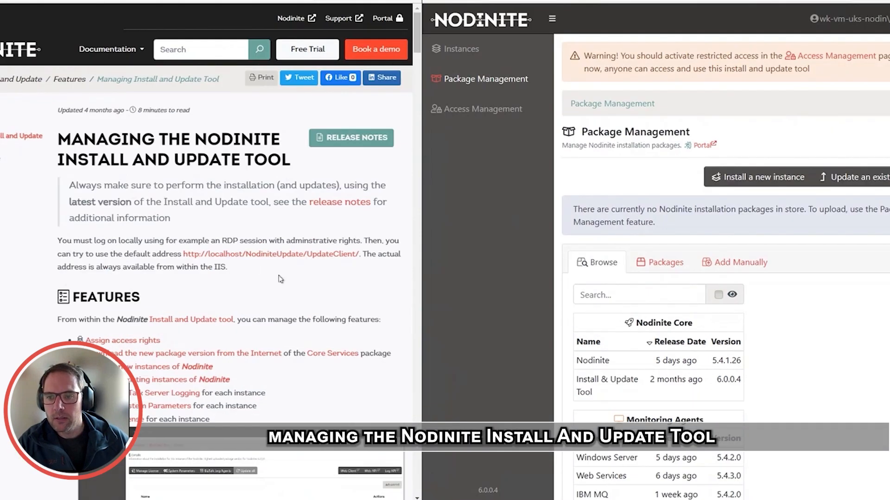
{"action": "scroll", "coordinate": [333, 284], "scroll_direction": "down", "scroll_amount": 3}
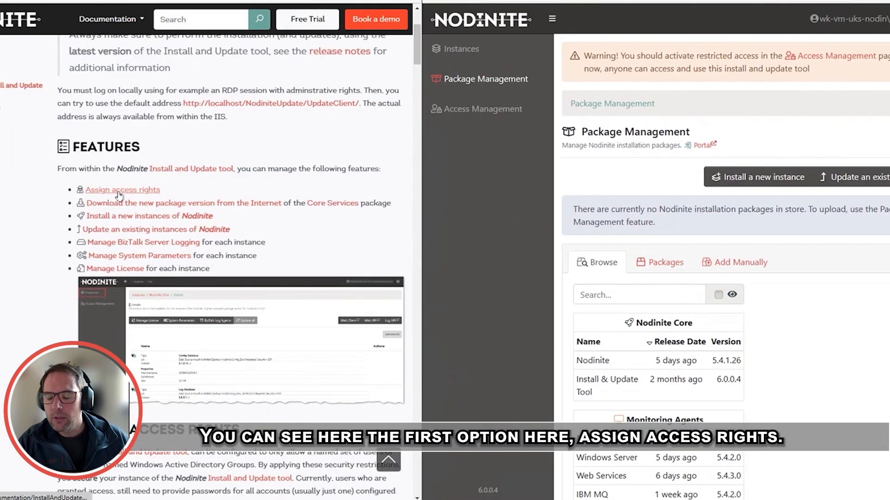
{"action": "scroll", "coordinate": [316, 264], "scroll_direction": "down", "scroll_amount": 6}
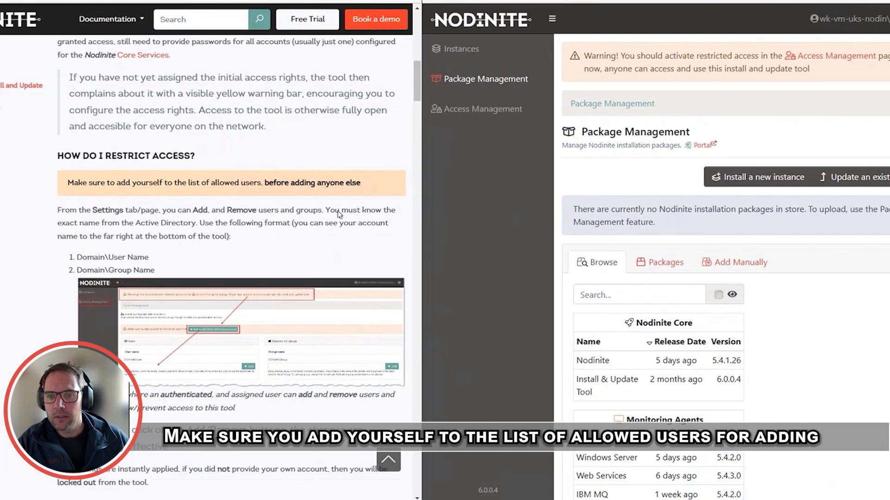
{"action": "scroll", "coordinate": [233, 222], "scroll_direction": "down", "scroll_amount": 3}
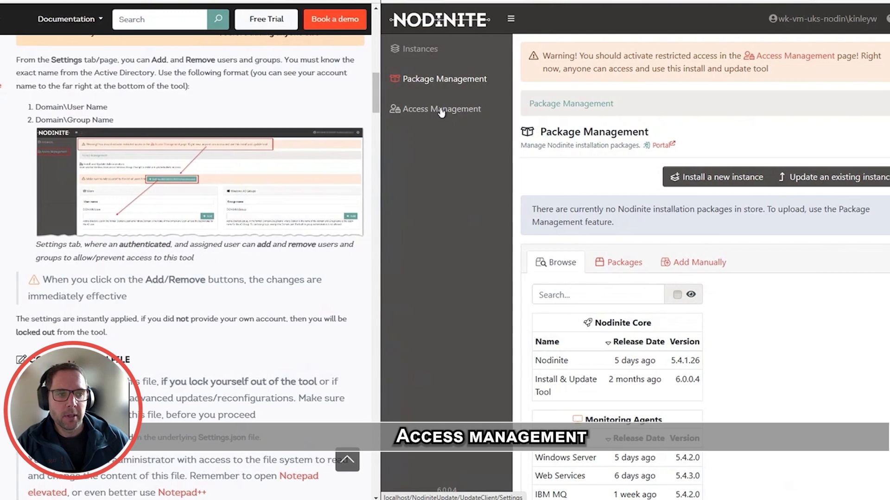
- Add the currently logged-on account to the allowed users in the update client's Access Management
{"action": "left_click", "coordinate": [441, 110]}
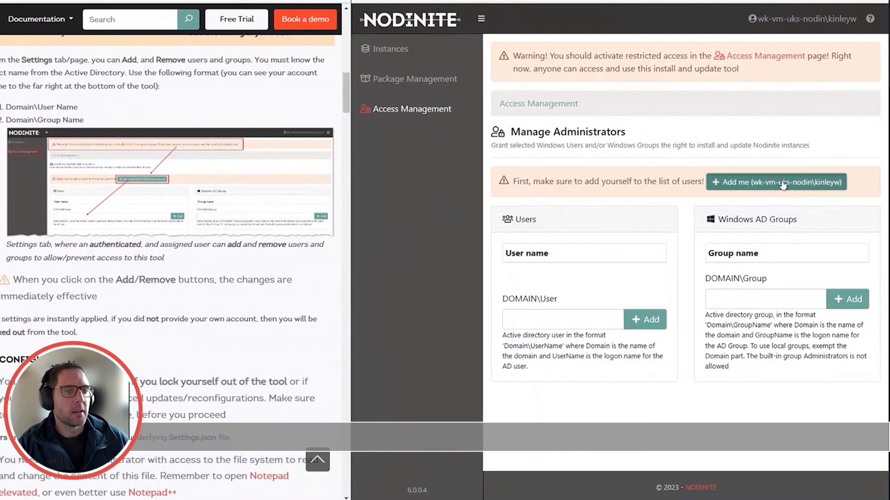
{"action": "left_click", "coordinate": [783, 184]}
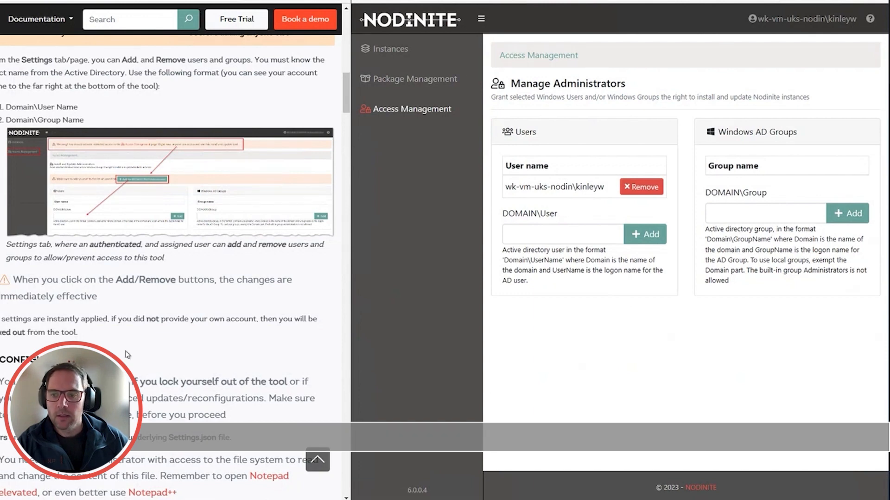
- Review the guide's sections on the Settings.json configuration file, package management and downloading new package versions
{"action": "scroll", "coordinate": [309, 338], "scroll_direction": "down", "scroll_amount": 5}
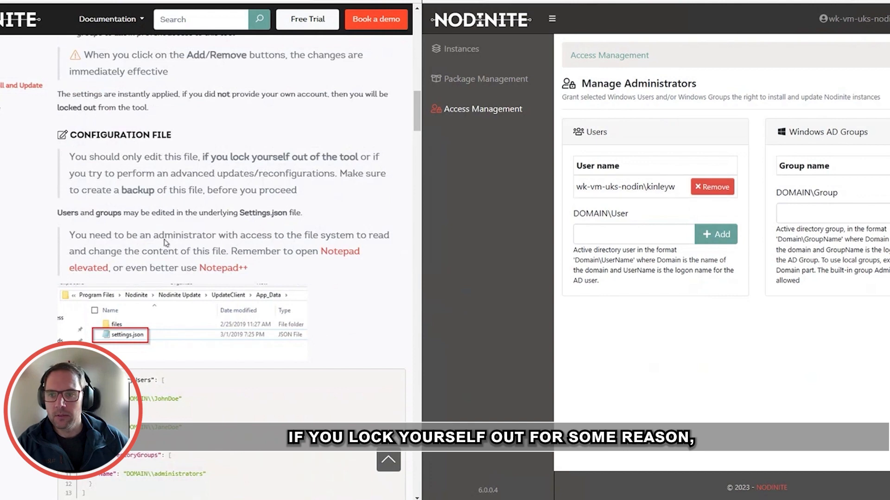
{"action": "scroll", "coordinate": [284, 248], "scroll_direction": "down", "scroll_amount": 5}
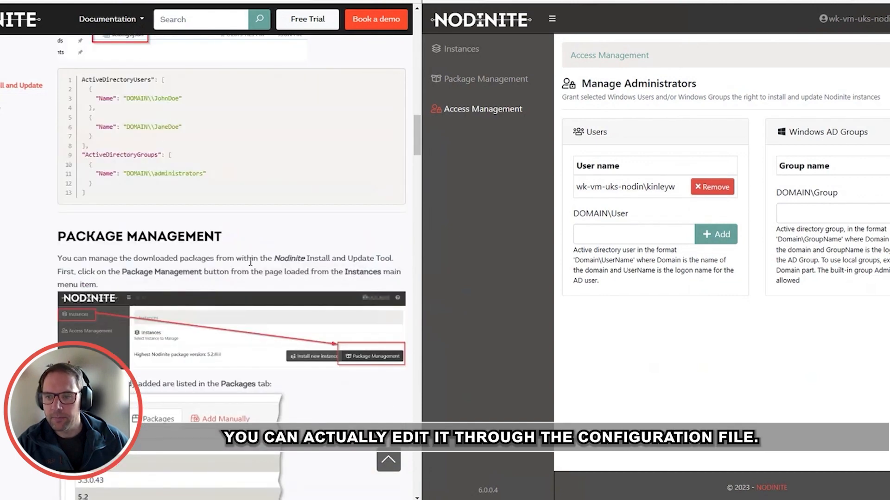
{"action": "scroll", "coordinate": [259, 264], "scroll_direction": "up", "scroll_amount": 3}
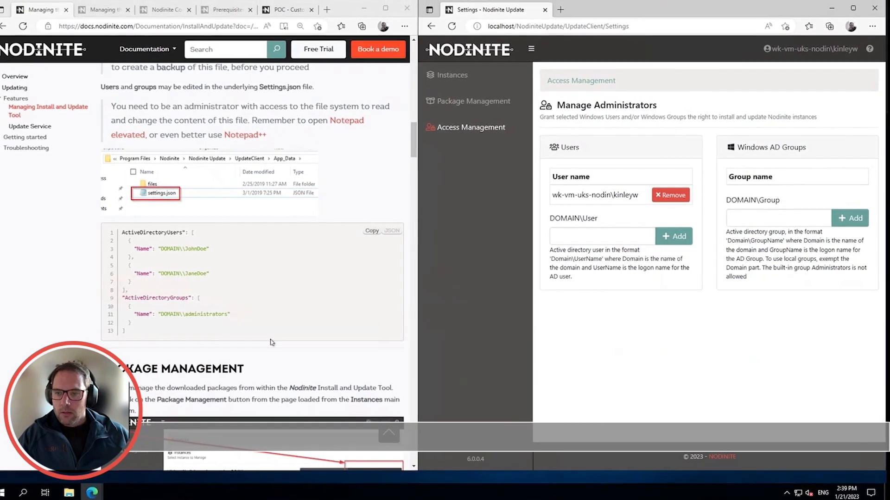
{"action": "scroll", "coordinate": [271, 342], "scroll_direction": "down", "scroll_amount": 3}
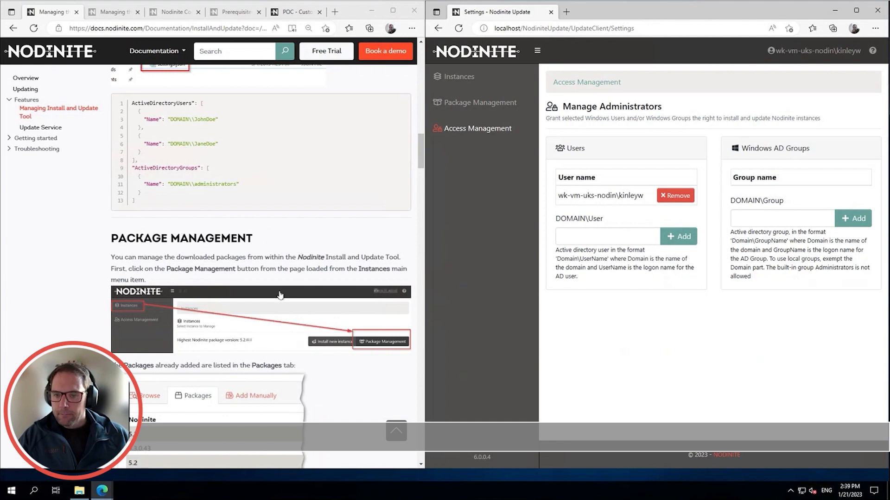
{"action": "scroll", "coordinate": [280, 295], "scroll_direction": "down", "scroll_amount": 2}
{"action": "scroll", "coordinate": [280, 295], "scroll_direction": "down", "scroll_amount": 3}
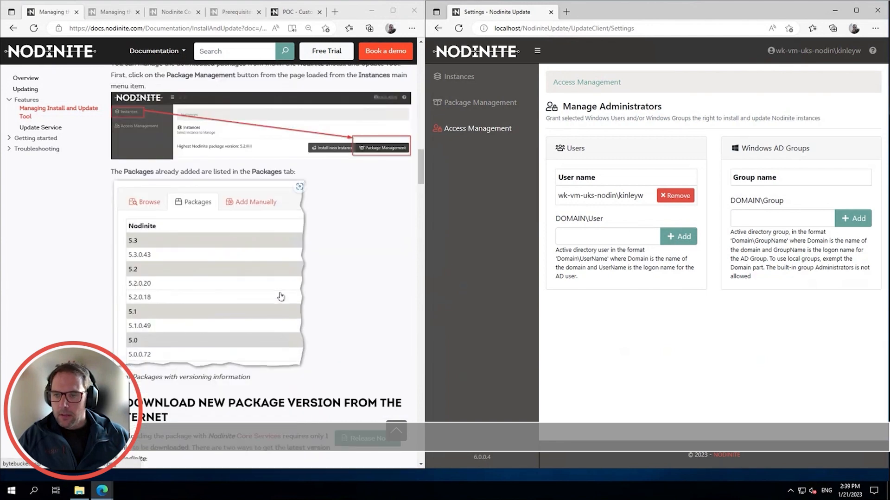
{"action": "scroll", "coordinate": [280, 295], "scroll_direction": "up", "scroll_amount": 12}
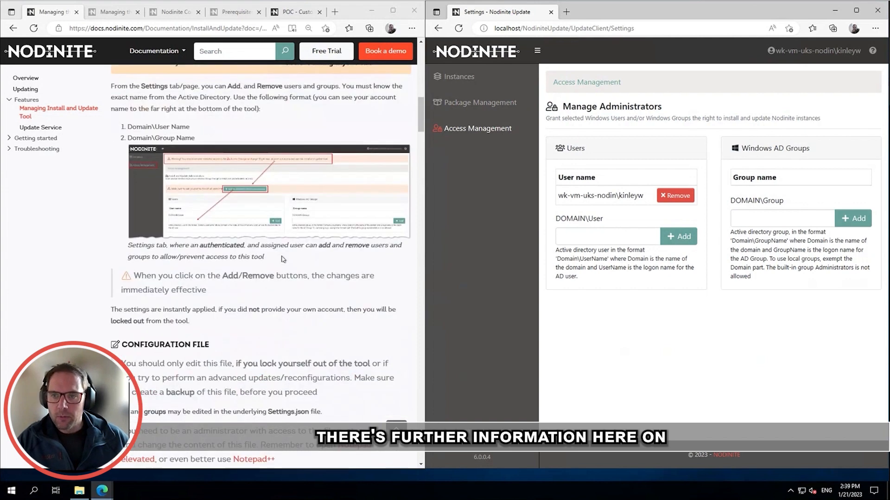
{"action": "scroll", "coordinate": [283, 259], "scroll_direction": "down", "scroll_amount": 7}
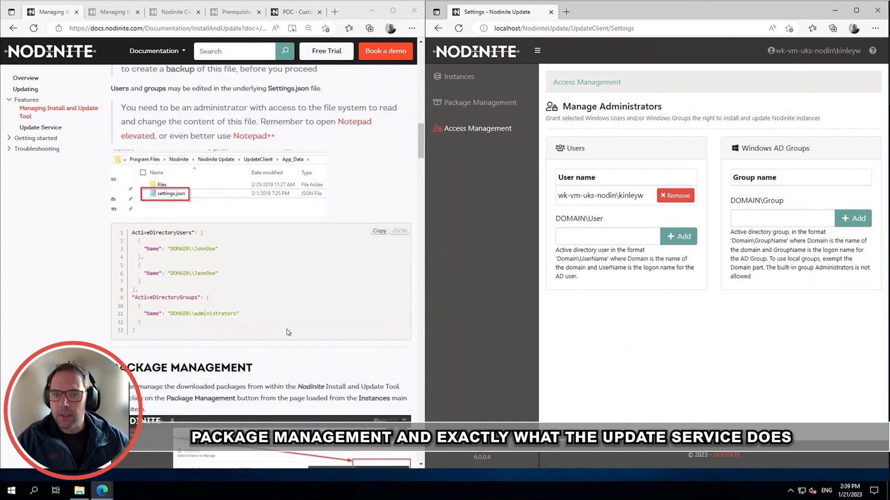
{"action": "scroll", "coordinate": [288, 332], "scroll_direction": "down", "scroll_amount": 6}
{"action": "scroll", "coordinate": [302, 352], "scroll_direction": "down", "scroll_amount": 2}
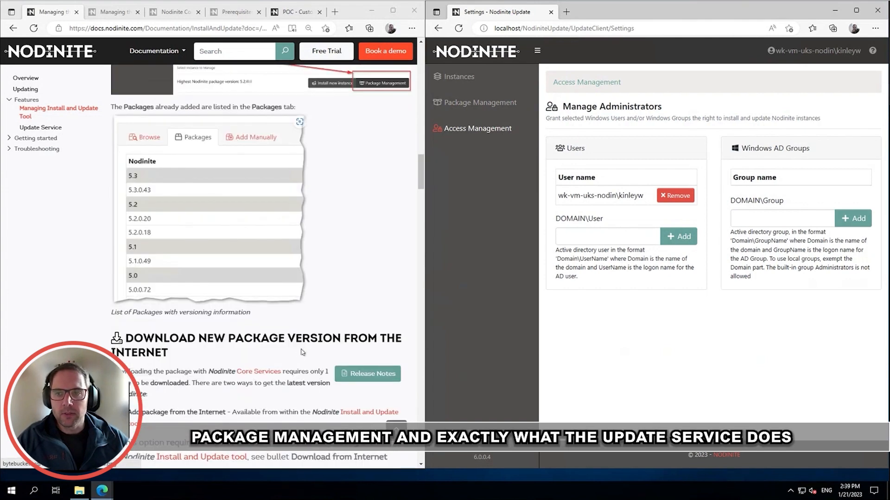
{"action": "scroll", "coordinate": [302, 352], "scroll_direction": "up", "scroll_amount": 6}
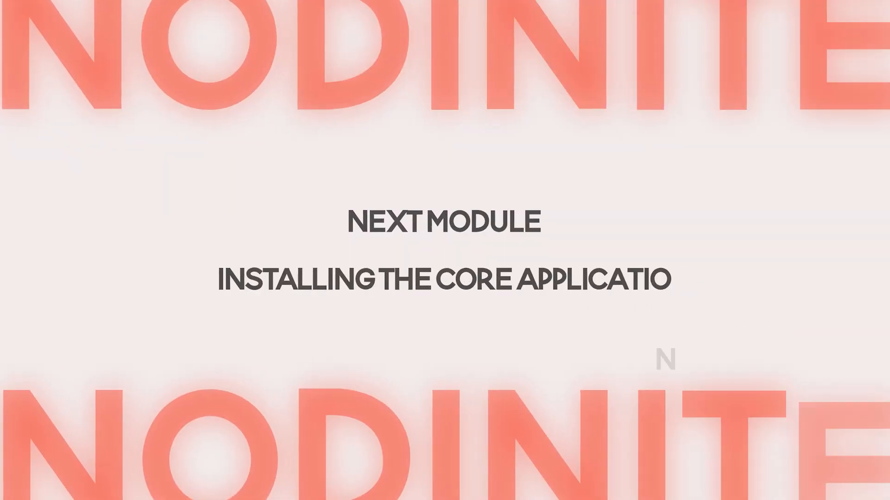